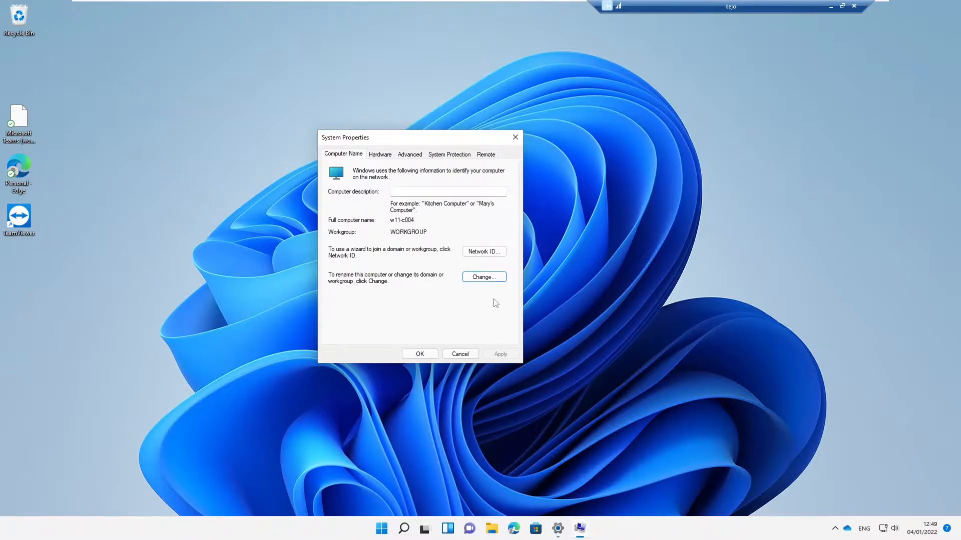
Make W11-C004 a member of domain kelvglobal and submit the change
{"action": "left_click", "coordinate": [484, 278]}
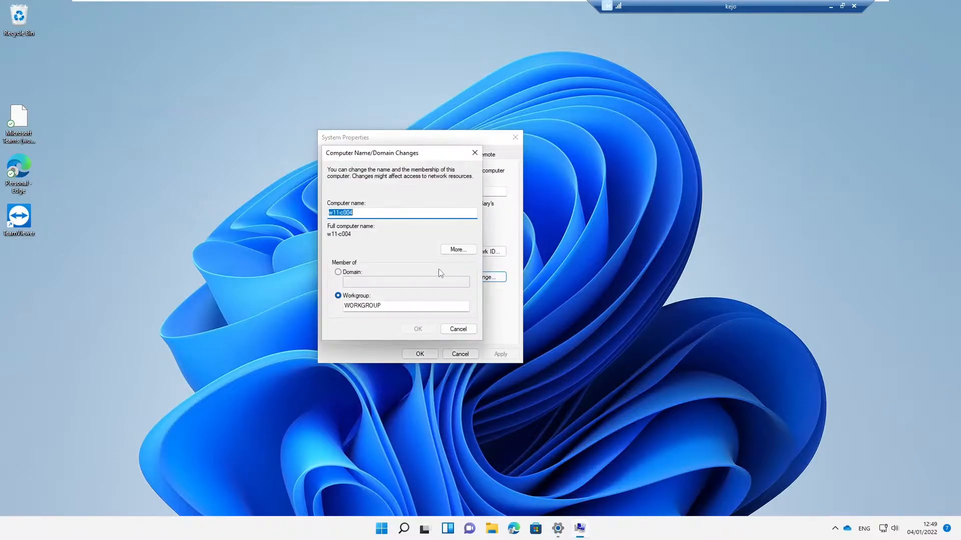
{"action": "left_click", "coordinate": [345, 275]}
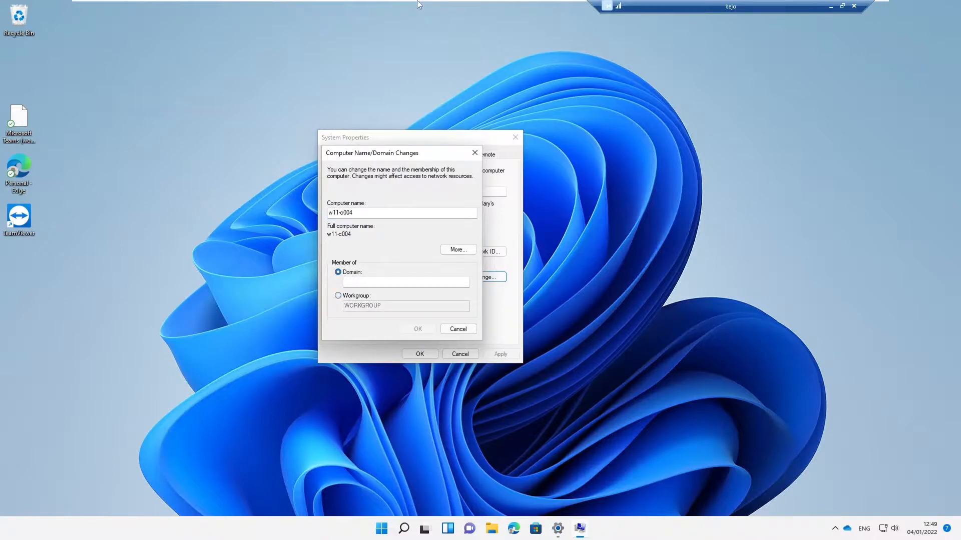
{"action": "mouse_move", "coordinate": [418, 5]}
{"action": "left_click", "coordinate": [383, 7]}
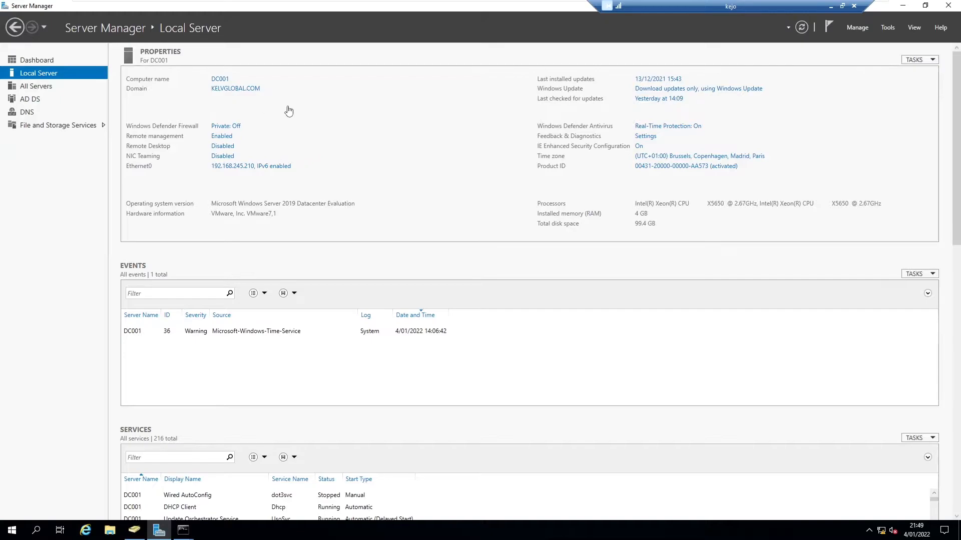
{"action": "mouse_move", "coordinate": [502, 4]}
{"action": "left_click", "coordinate": [433, 7]}
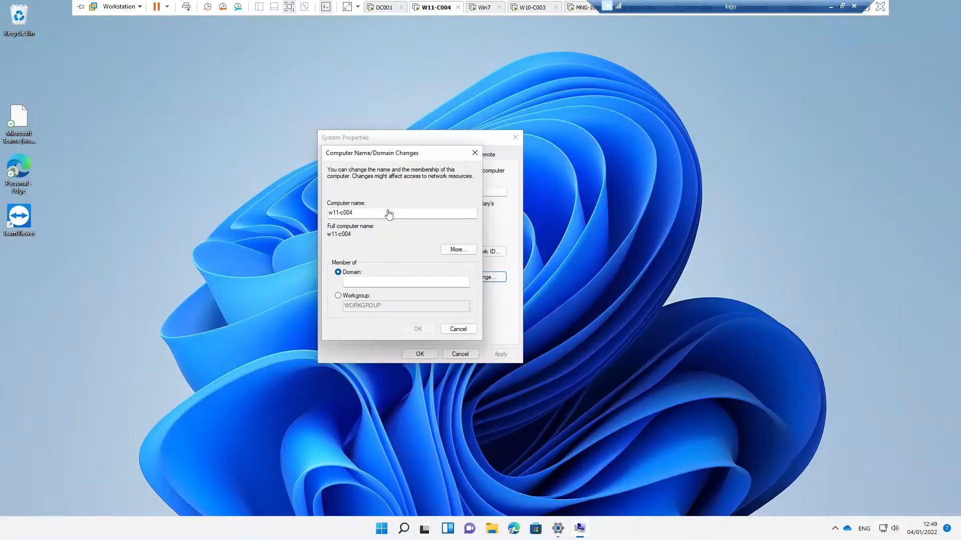
{"action": "left_click", "coordinate": [405, 282]}
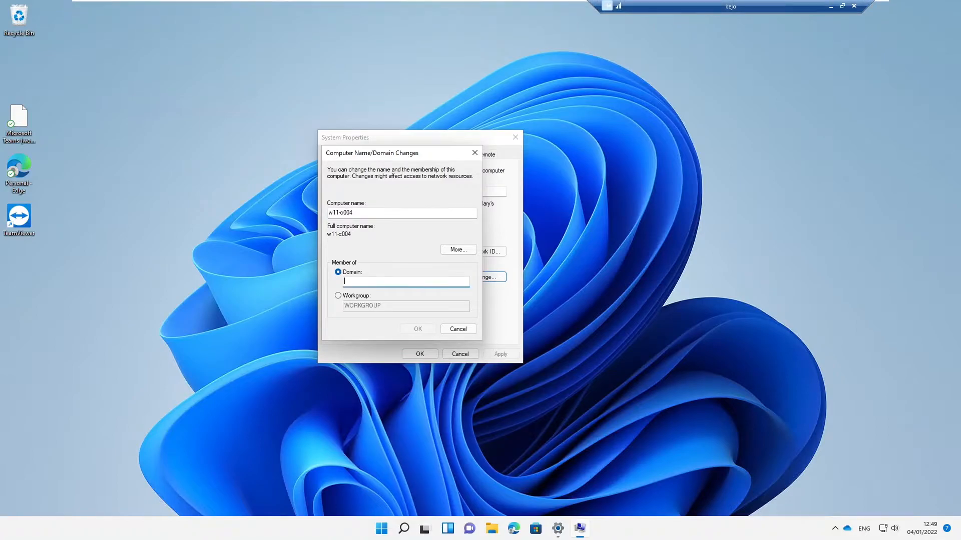
{"action": "type", "text": "kelvglobal"}
{"action": "left_click", "coordinate": [418, 329]}
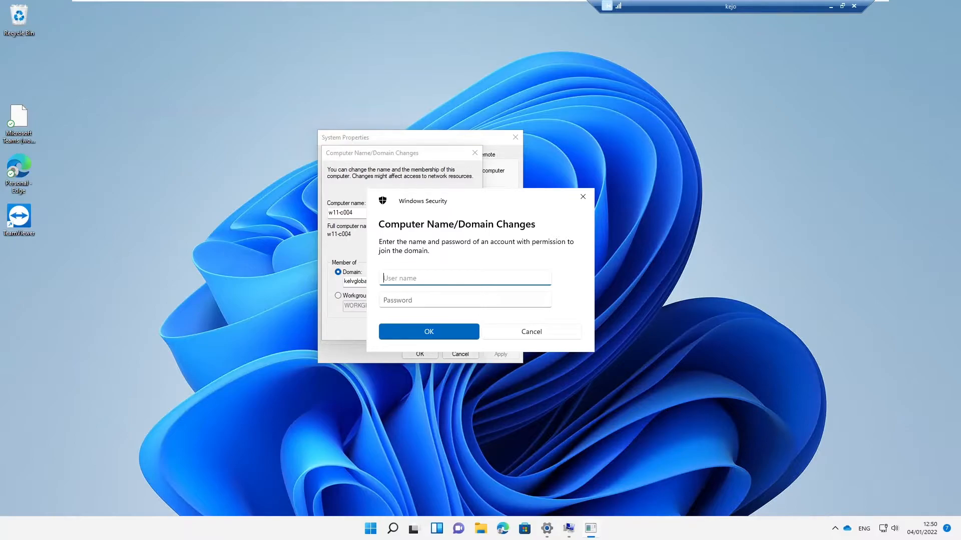
Submit the domain account user name and password, then dismiss the 'network path was not found' error
{"action": "type", "text": "kelvin.johnson"}
{"action": "key", "text": "Tab"}
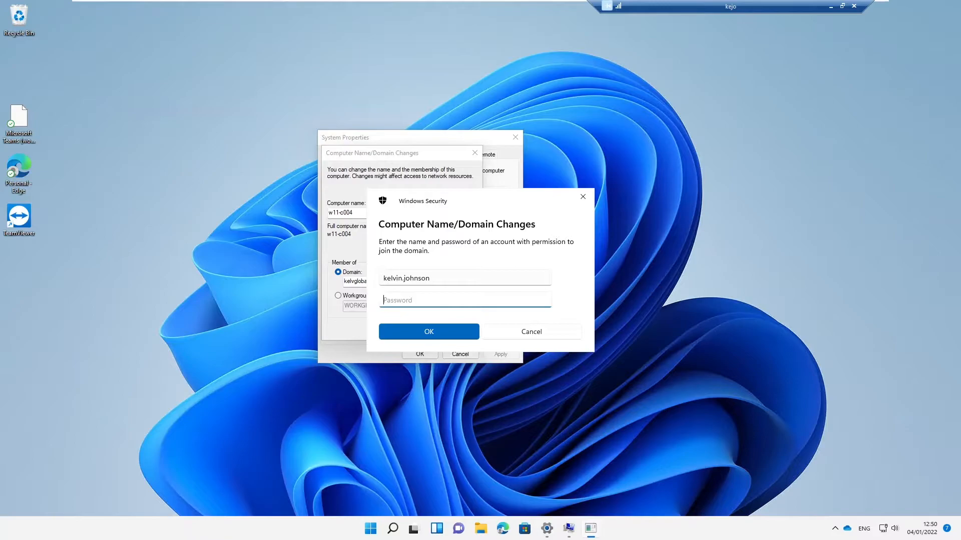
{"action": "type", "text": "•••••••••"}
{"action": "left_click", "coordinate": [433, 333]}
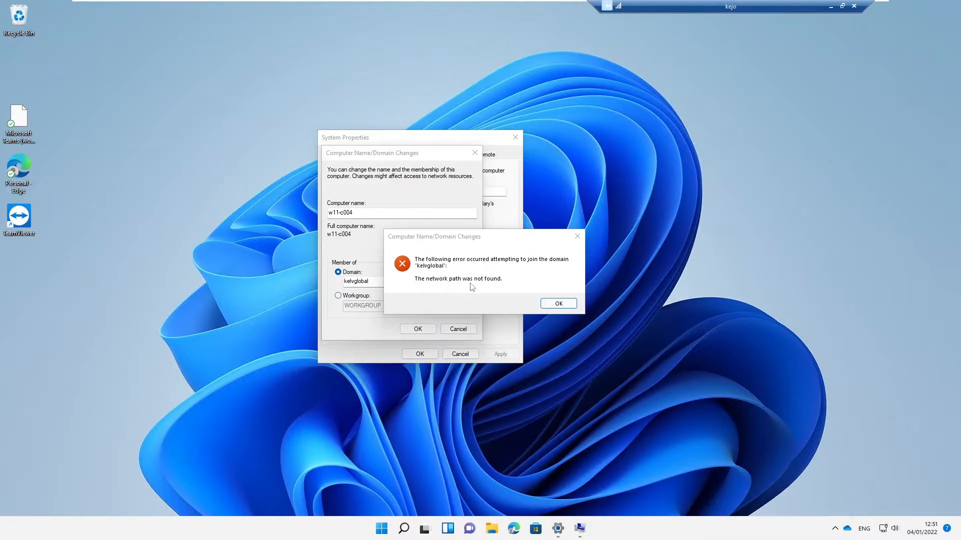
{"action": "left_click", "coordinate": [577, 237]}
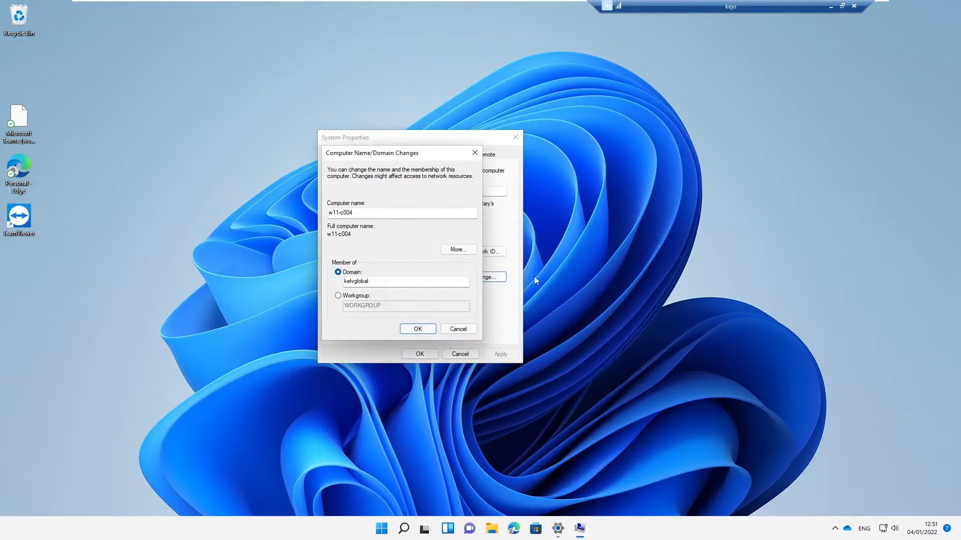
Open Command Prompt, ping dc001 and 192.168.245.210, and enter nslookup dc001
{"action": "left_click", "coordinate": [403, 529]}
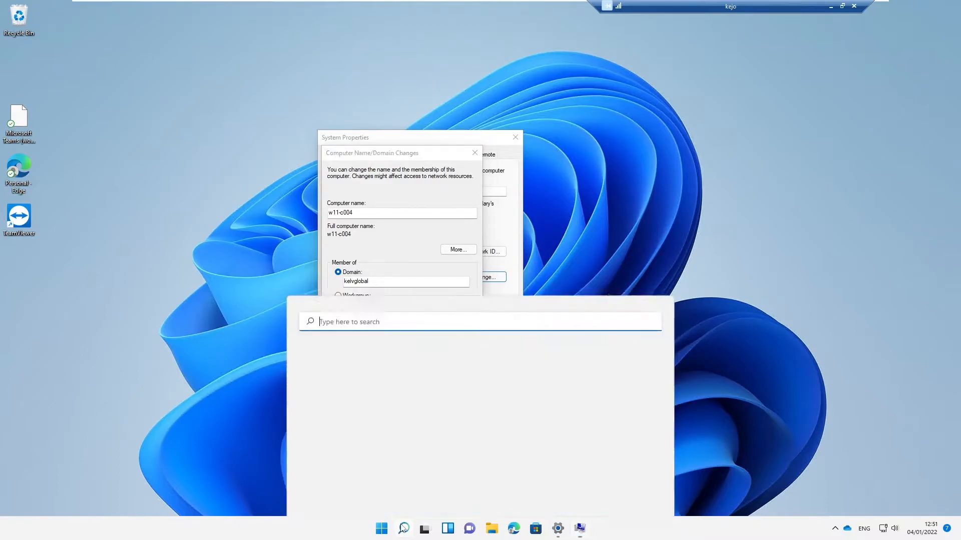
{"action": "type", "text": "cmd"}
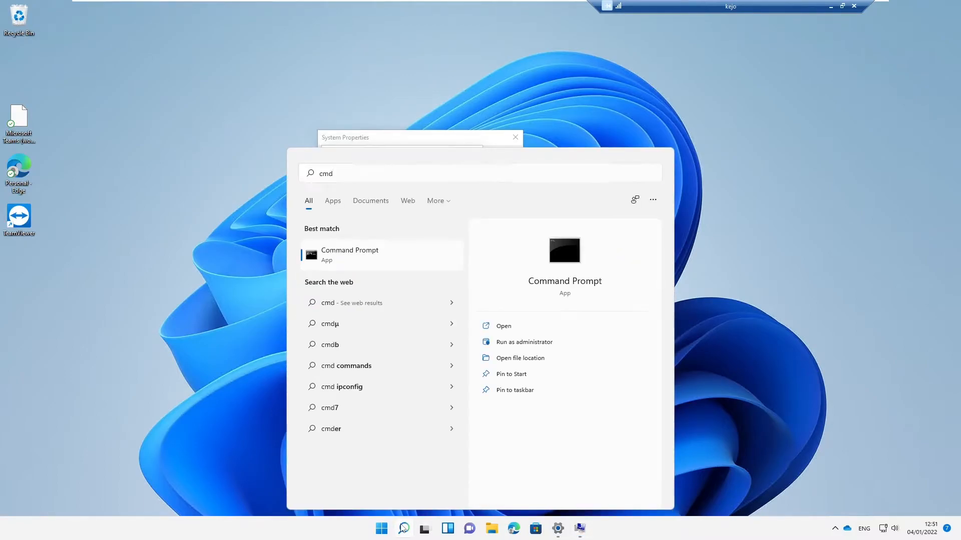
{"action": "key", "text": "Return"}
{"action": "type", "text": "ping dc"}
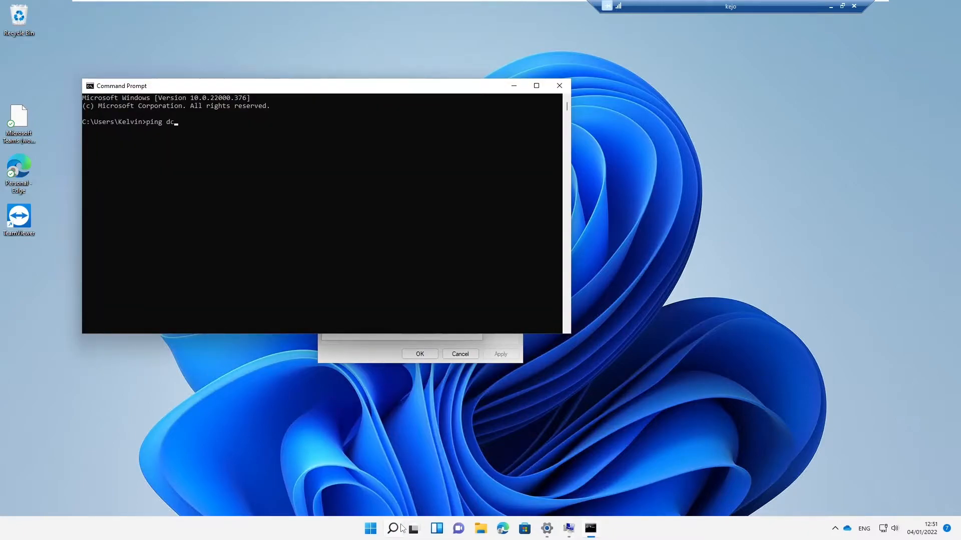
{"action": "type", "text": "001"}
{"action": "key", "text": "Return"}
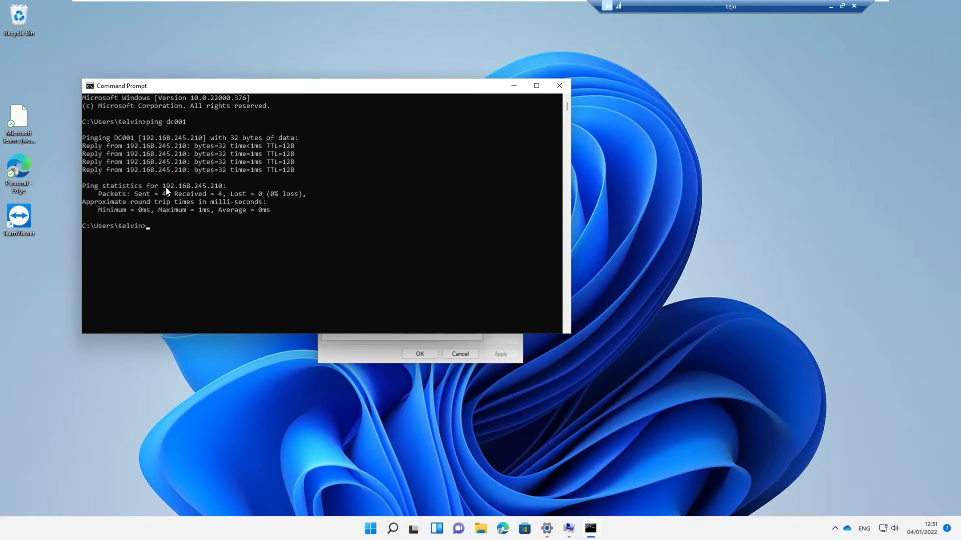
{"action": "type", "text": "ping 192.168.245.210"}
{"action": "key", "text": "Return"}
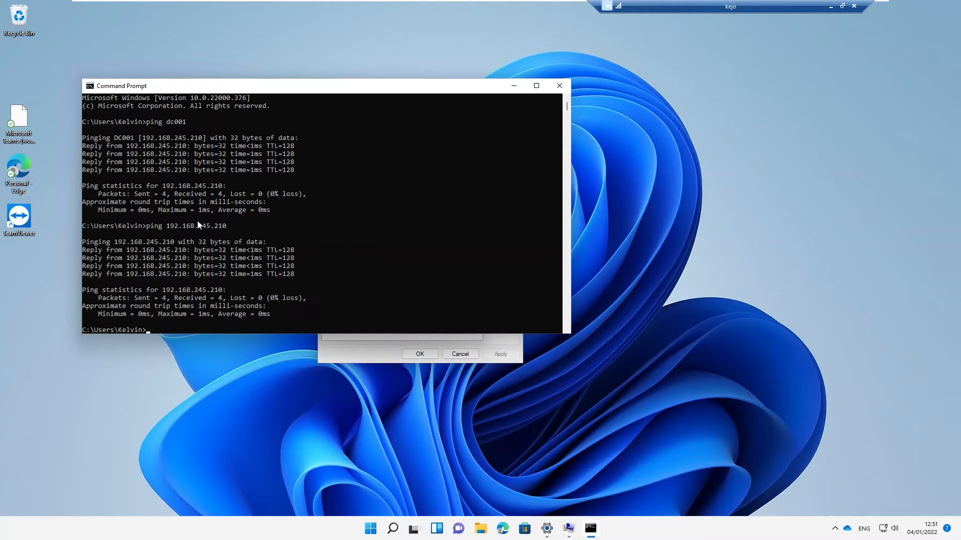
{"action": "type", "text": "nslookup dc001"}
Run nslookup dc001, which fails against DNS 192.168.245.2, then launch Control Panel with control
{"action": "key", "text": "Return"}
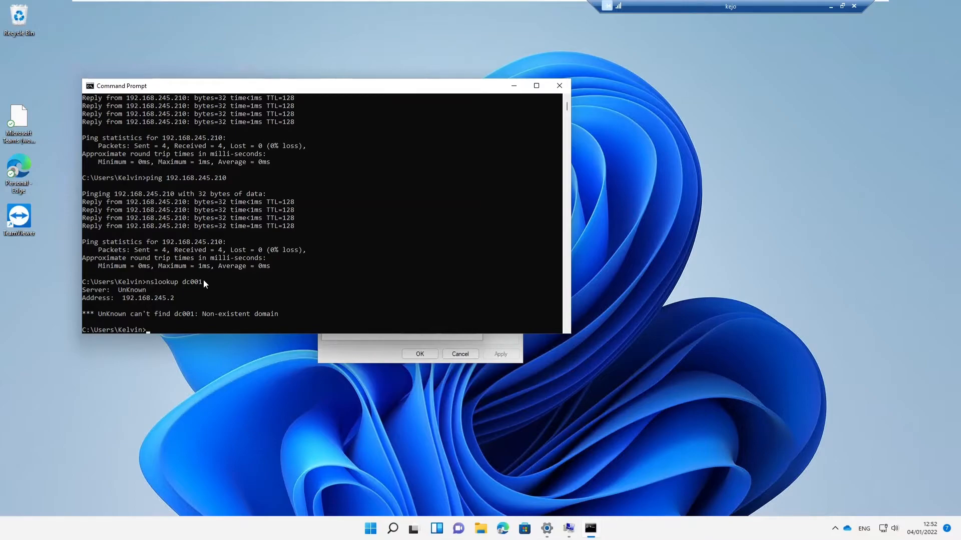
{"action": "left_click", "coordinate": [283, 268]}
{"action": "type", "text": "control"}
{"action": "key", "text": "Return"}
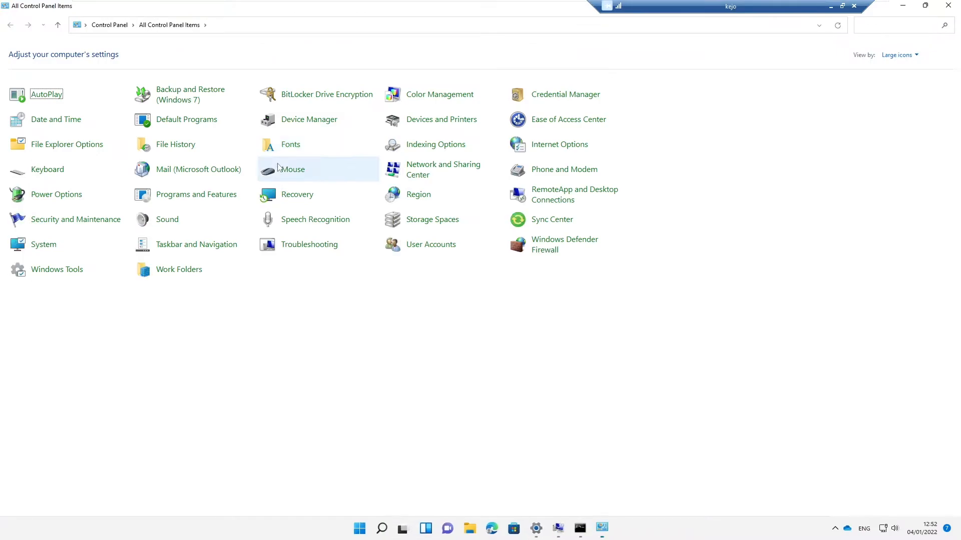
Inspect Ethernet0's connection details in Network and Sharing Center, noting IPv4 DNS server 192.168.245.2
{"action": "left_click", "coordinate": [435, 175]}
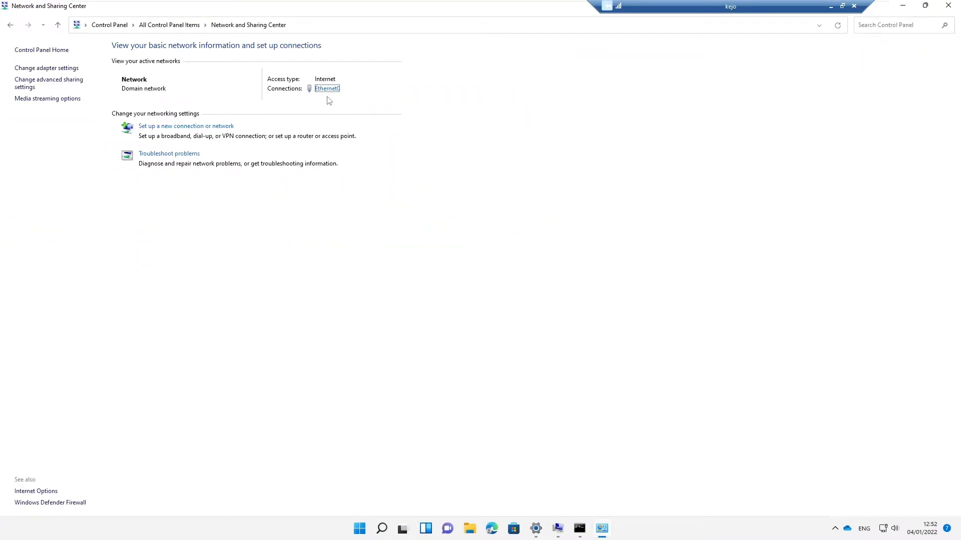
{"action": "left_click", "coordinate": [327, 89]}
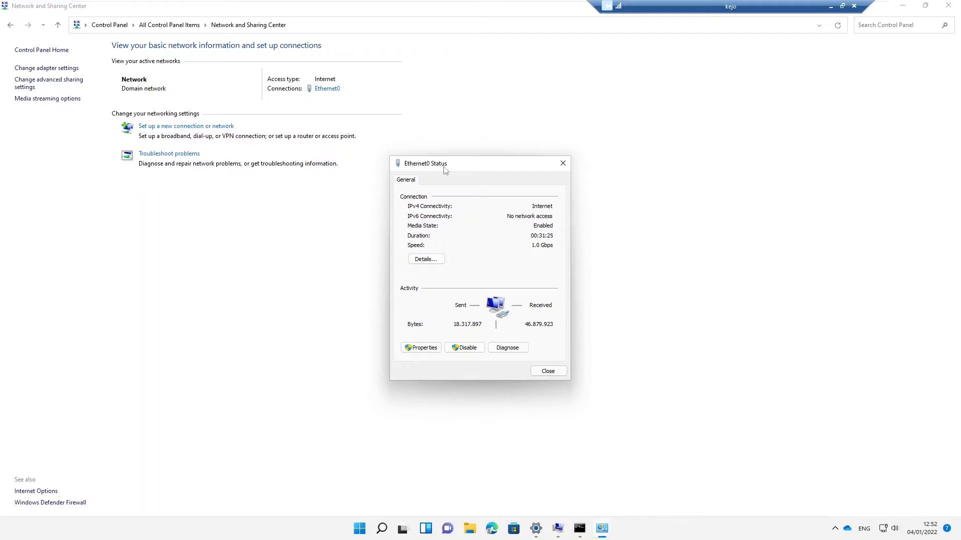
{"action": "left_click_drag", "start_coordinate": [449, 167], "coordinate": [449, 147]}
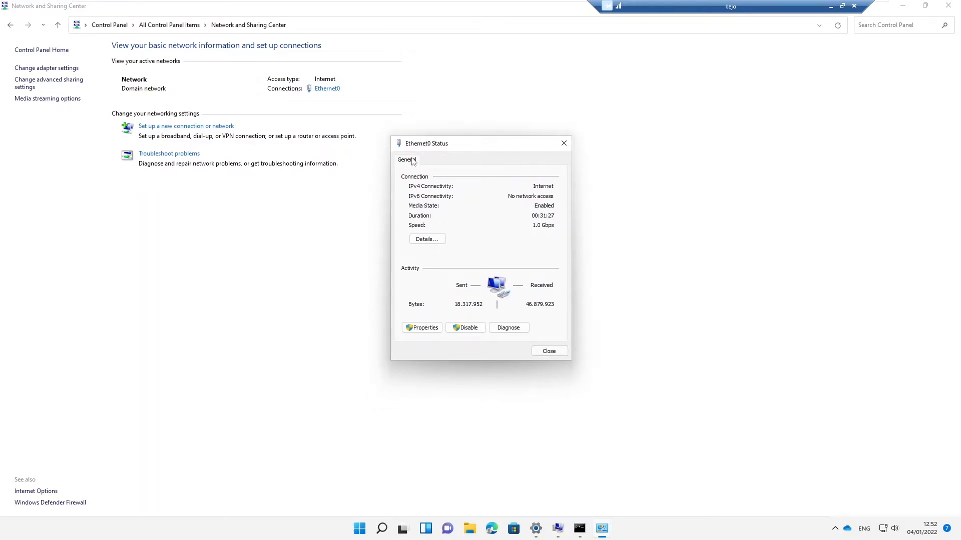
{"action": "left_click", "coordinate": [427, 239]}
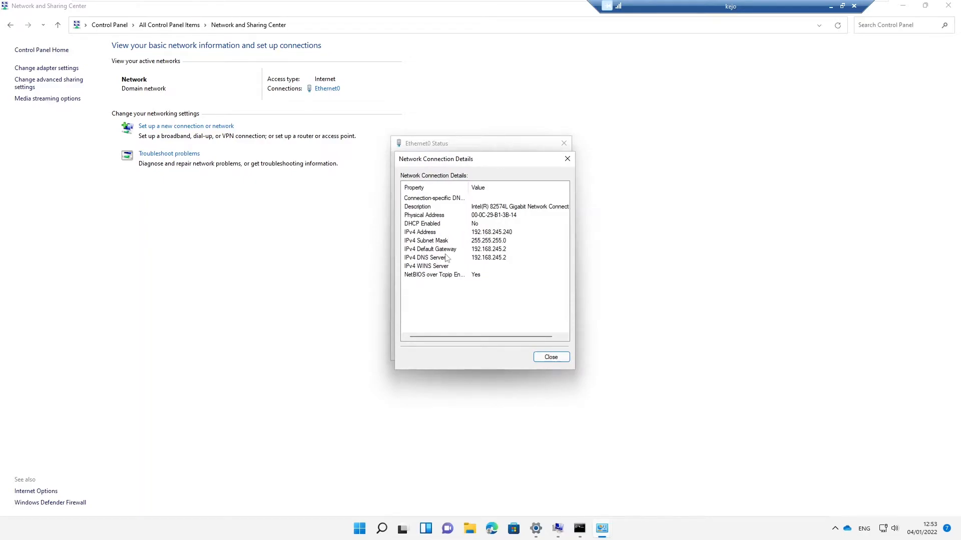
{"action": "left_click", "coordinate": [462, 259]}
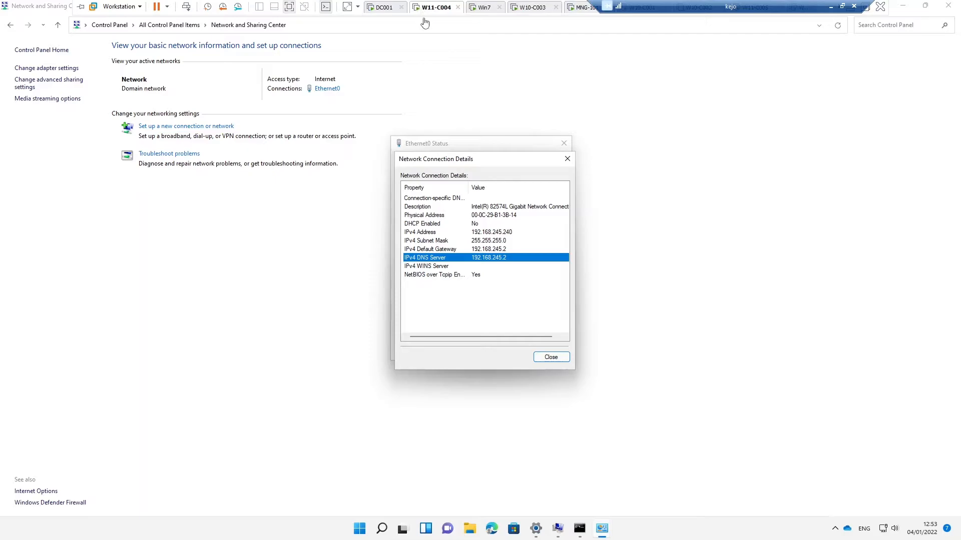
{"action": "left_click", "coordinate": [383, 7]}
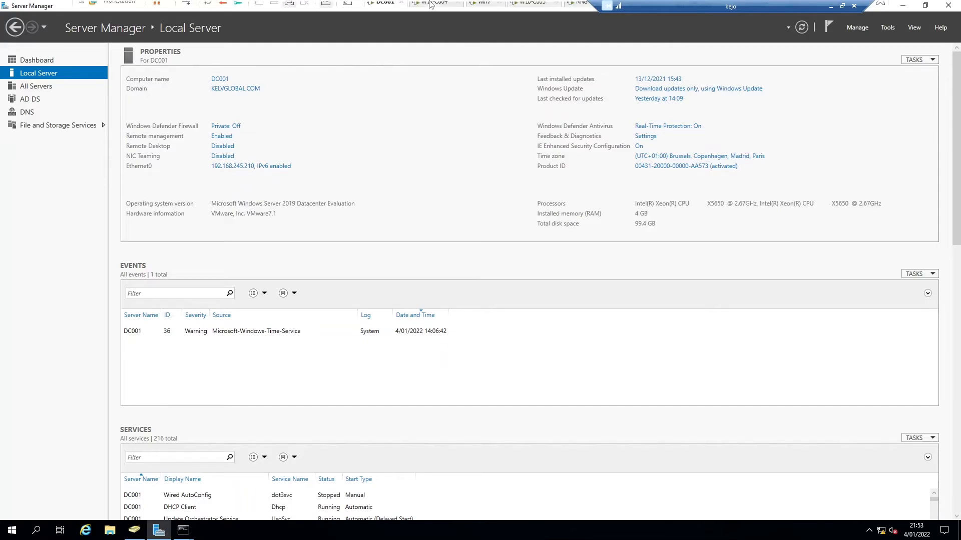
{"action": "left_click", "coordinate": [434, 7]}
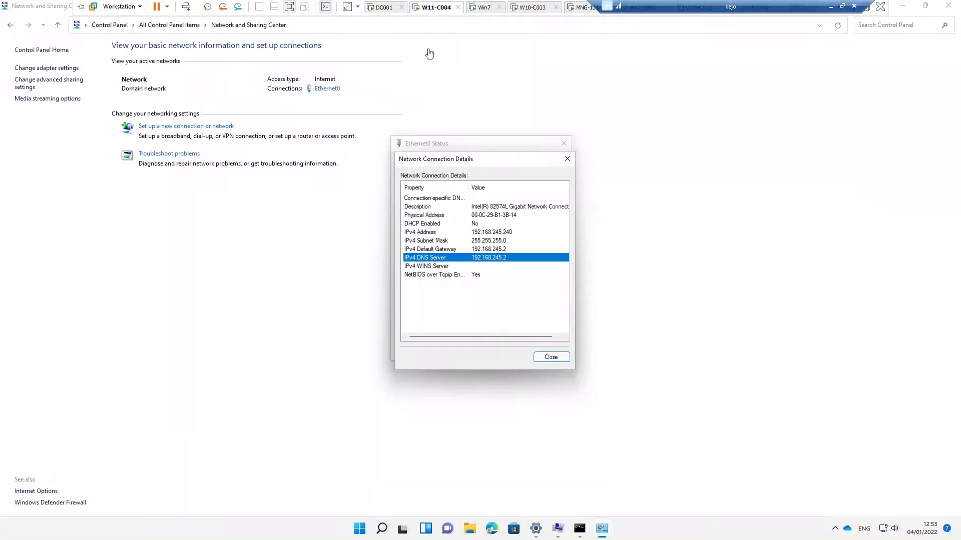
{"action": "left_click", "coordinate": [551, 357]}
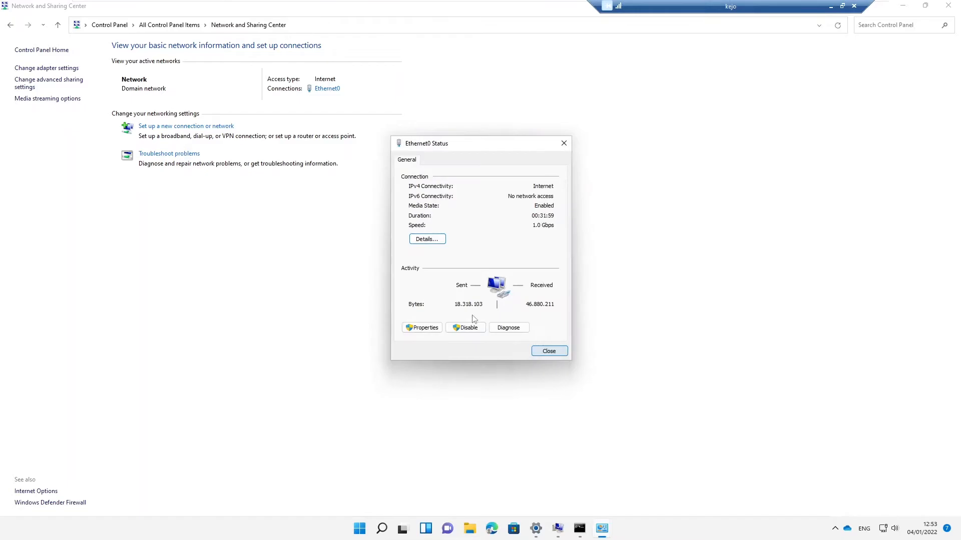
Set Ethernet0's IPv4 DNS to 192.168.245.210 preferred and 192.168.245.2 alternate, and save
{"action": "left_click", "coordinate": [420, 328]}
{"action": "left_click", "coordinate": [473, 258]}
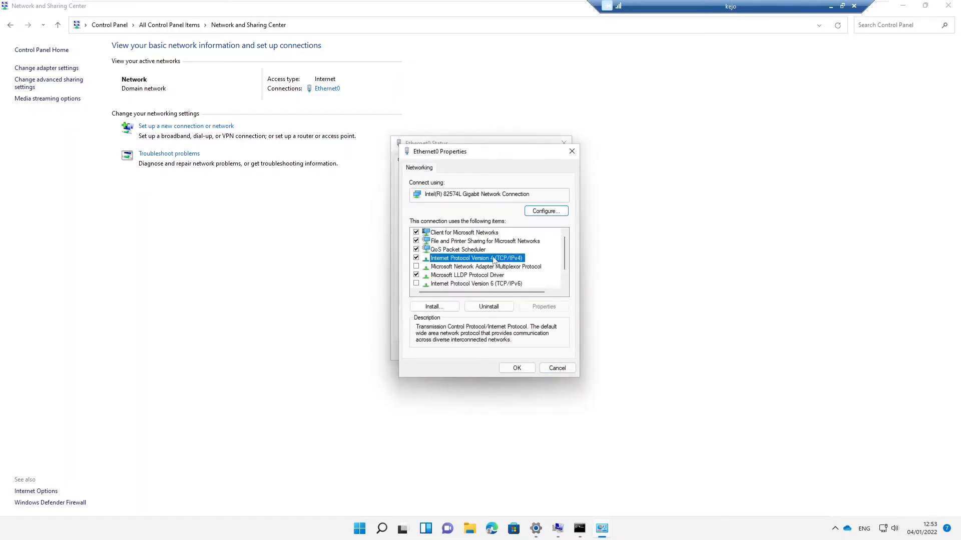
{"action": "left_click", "coordinate": [538, 309]}
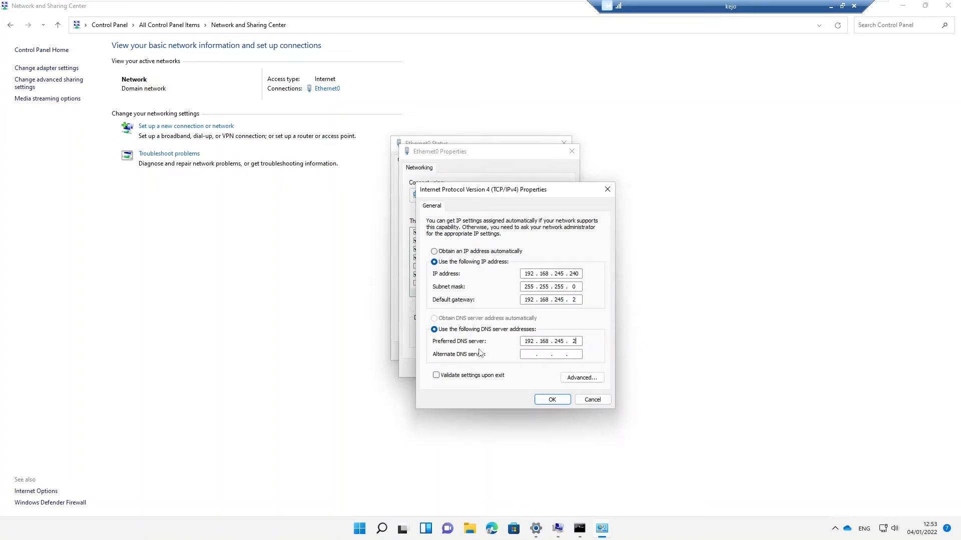
{"action": "type", "text": "10"}
{"action": "type", "text": "192168924"}
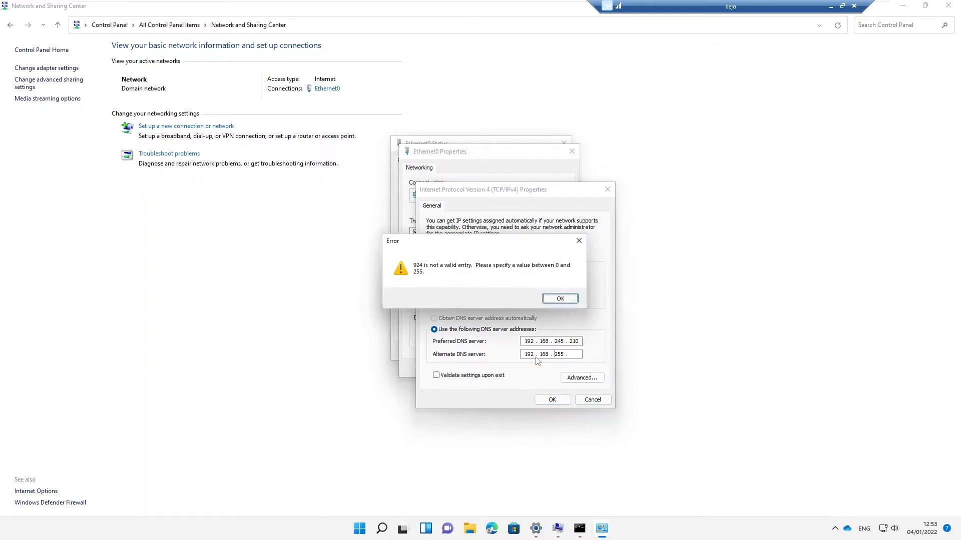
{"action": "left_click", "coordinate": [579, 243]}
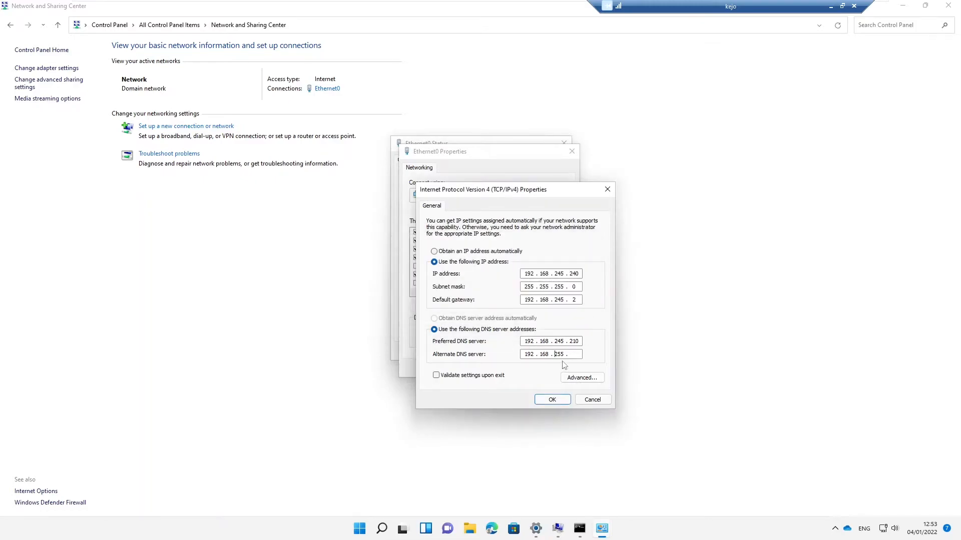
{"action": "type", "text": "245 . 22"}
{"action": "left_click", "coordinate": [552, 400]}
{"action": "left_click", "coordinate": [522, 369]}
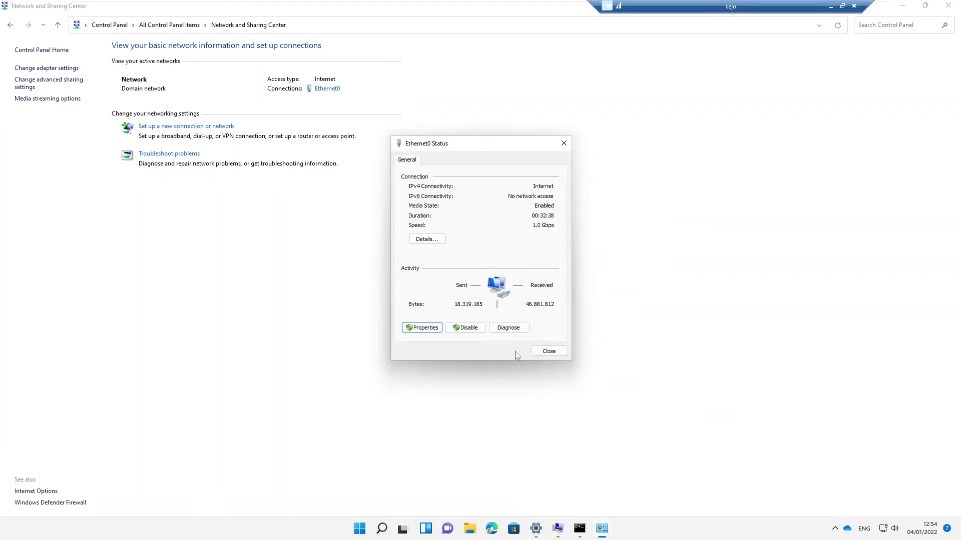
Rerun nslookup dc001, now answered by dc001.kelvglobal.com at 192.168.245.210, and close Command Prompt
{"action": "left_click", "coordinate": [579, 530]}
{"action": "left_click", "coordinate": [317, 283]}
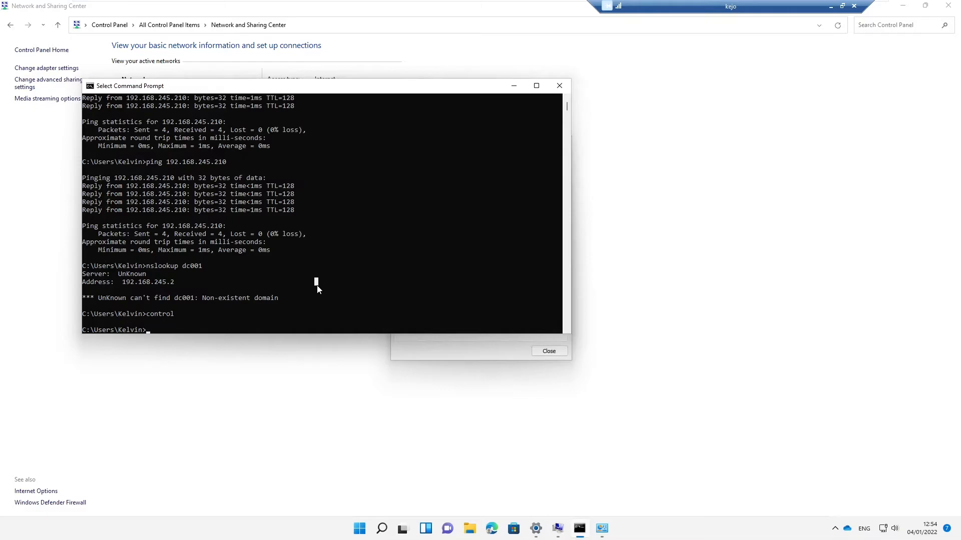
{"action": "type", "text": "nslookup dc001"}
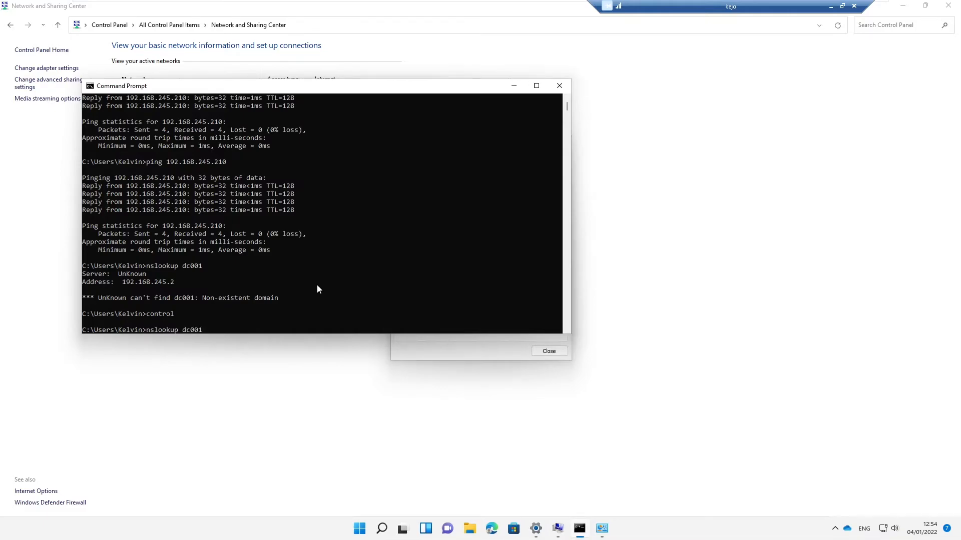
{"action": "key", "text": "Return"}
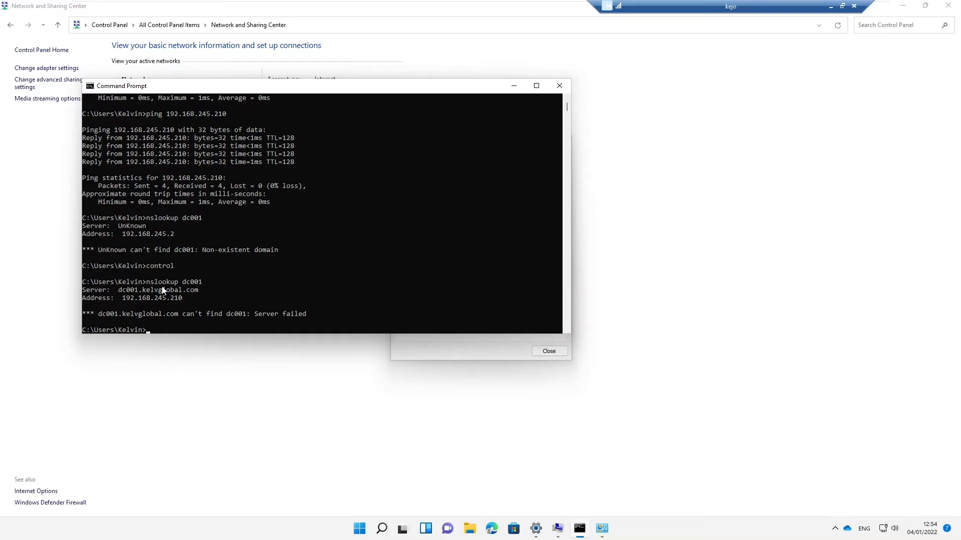
{"action": "left_click", "coordinate": [559, 86]}
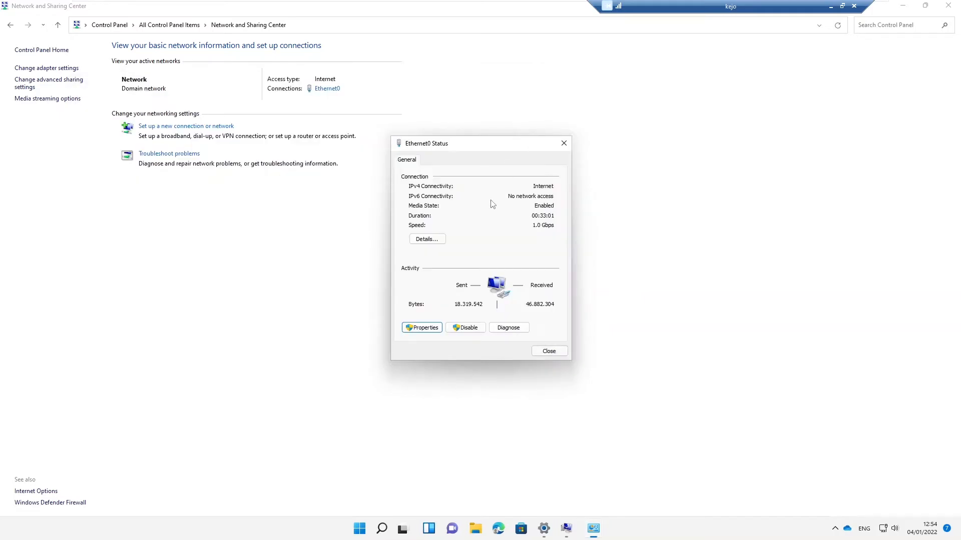
Retry the kelvglobal domain join, submitting the domain account user name and password
{"action": "left_click", "coordinate": [559, 352]}
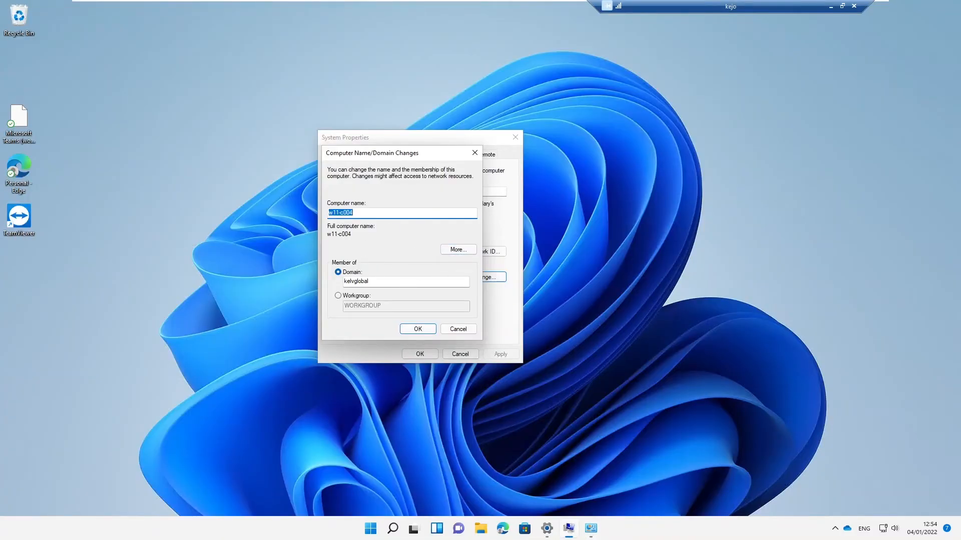
{"action": "left_click", "coordinate": [417, 328]}
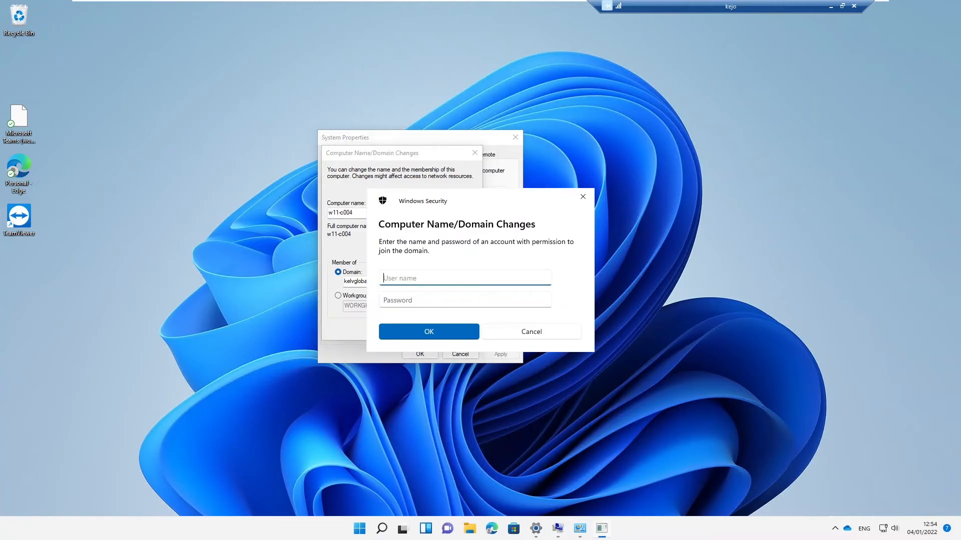
{"action": "type", "text": "kelvin.Johnson"}
{"action": "key", "text": "Tab"}
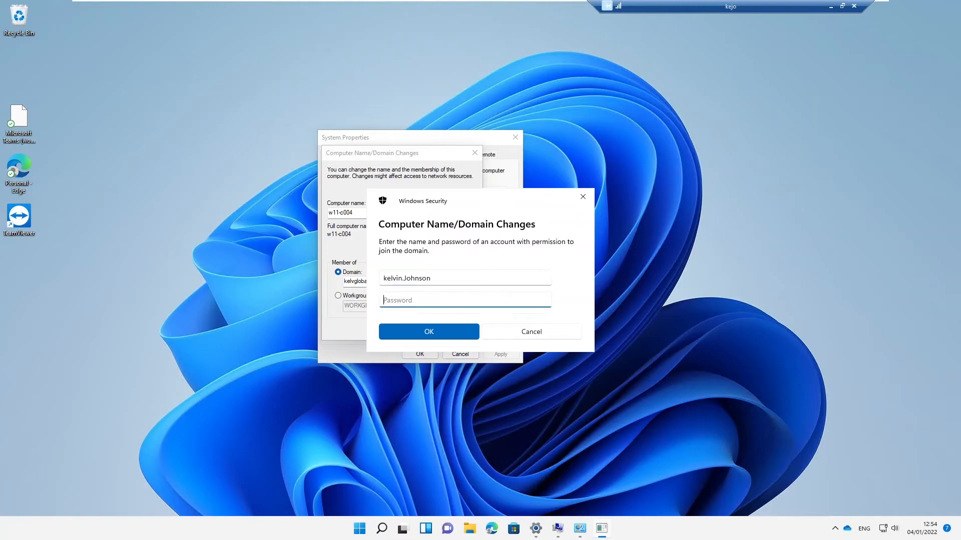
{"action": "type", "text": "*********"}
{"action": "left_click", "coordinate": [442, 339]}
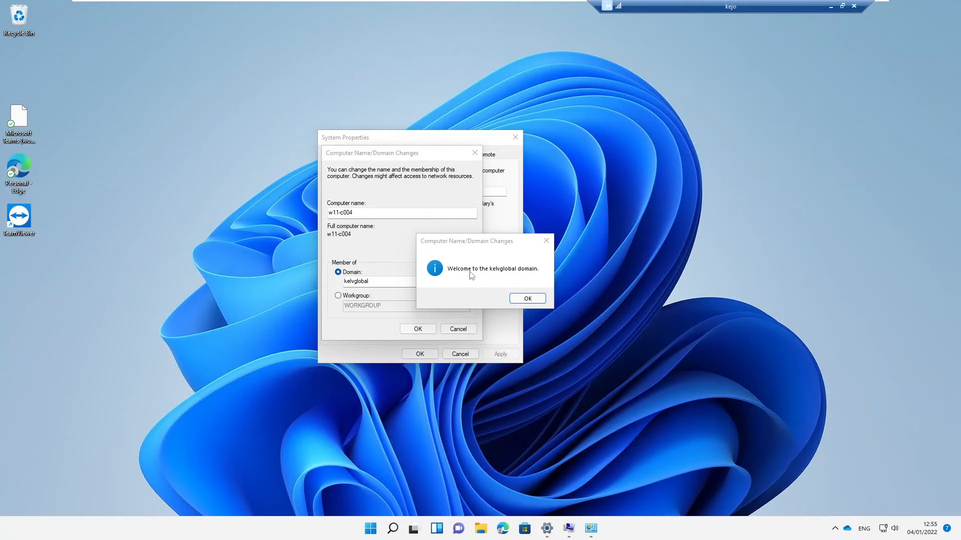
Accept the welcome and restart notices, close System Properties, and restart the computer
{"action": "left_click", "coordinate": [527, 300]}
{"action": "left_click", "coordinate": [534, 278]}
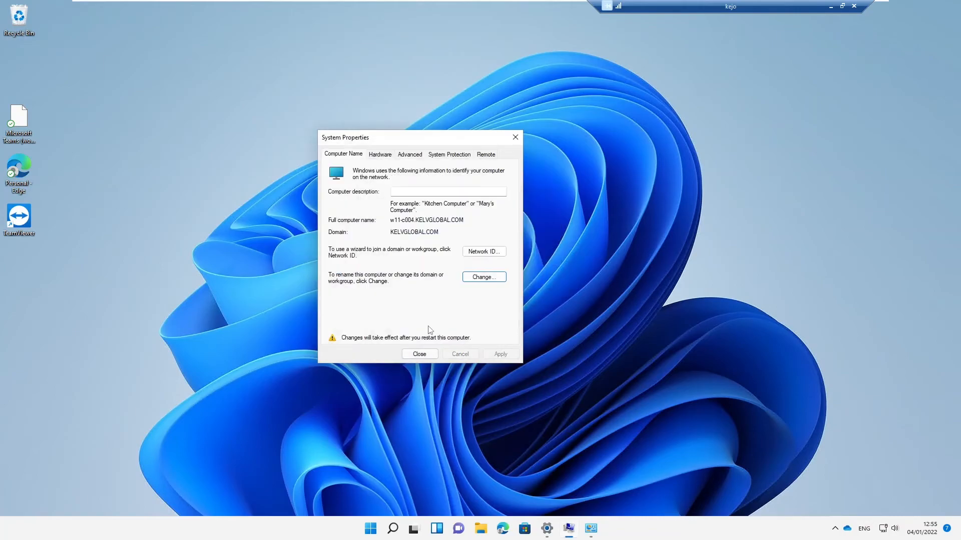
{"action": "left_click", "coordinate": [419, 354]}
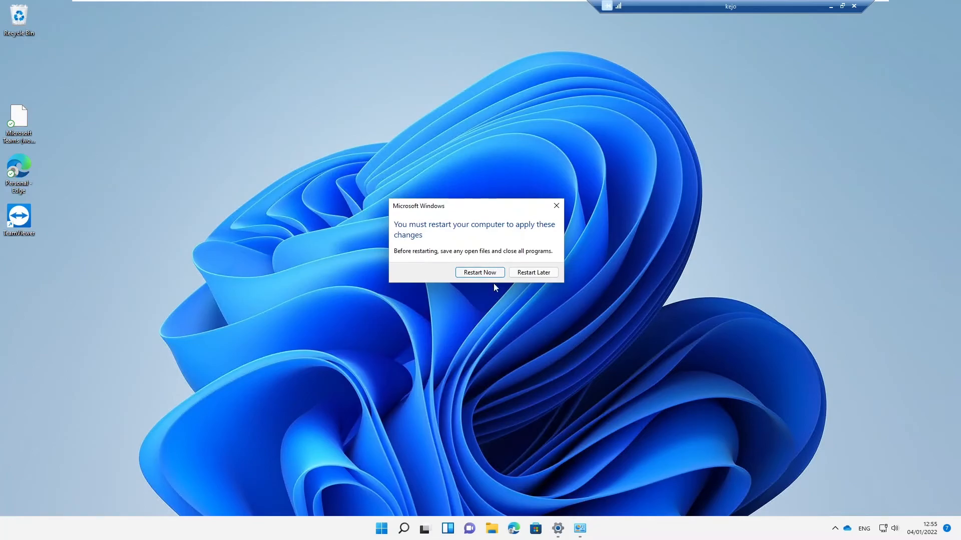
{"action": "left_click", "coordinate": [484, 272]}
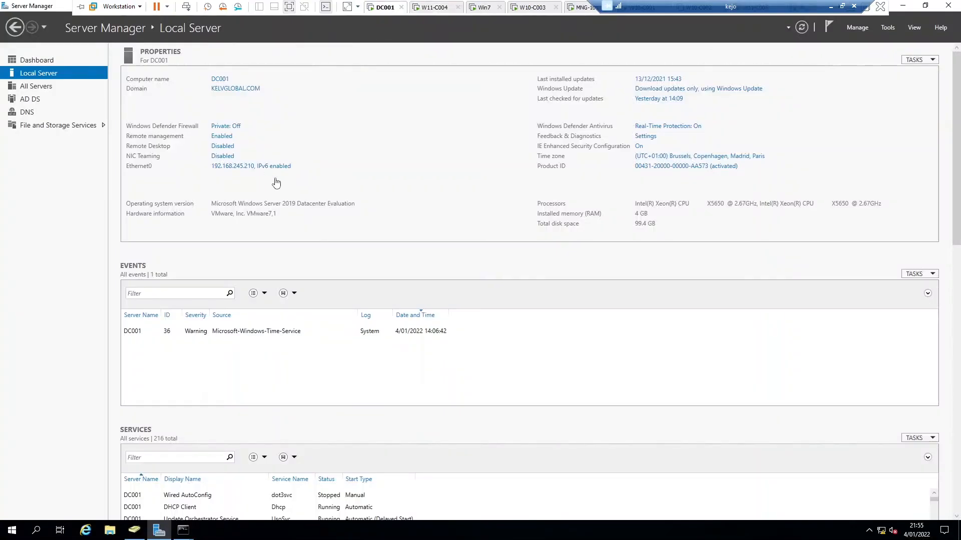
Refresh the Computers container in Active Directory Users and Computers and select the new W11-C004 entry
{"action": "left_click", "coordinate": [137, 533]}
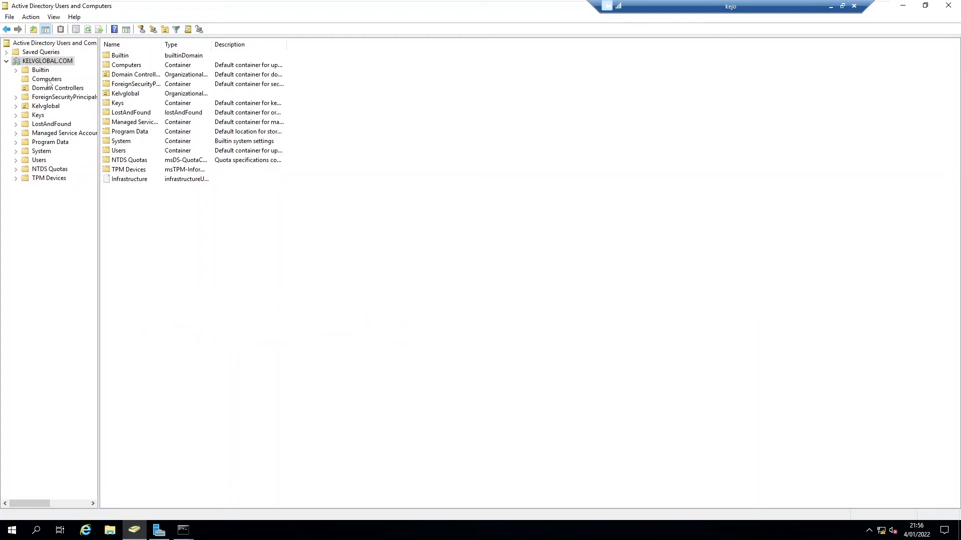
{"action": "left_click", "coordinate": [47, 79]}
{"action": "left_click", "coordinate": [88, 30]}
{"action": "left_click", "coordinate": [133, 66]}
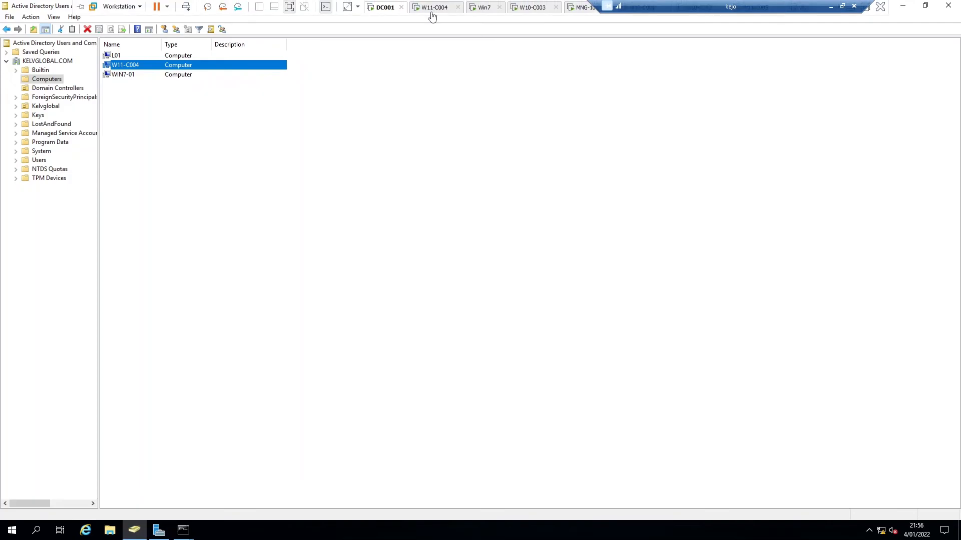
{"action": "left_click", "coordinate": [433, 13]}
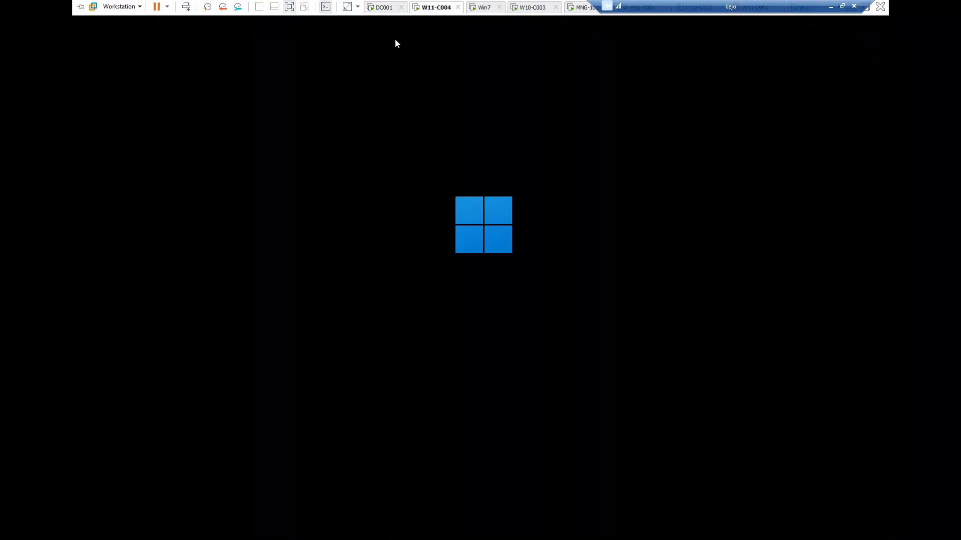
{"action": "left_click", "coordinate": [384, 7]}
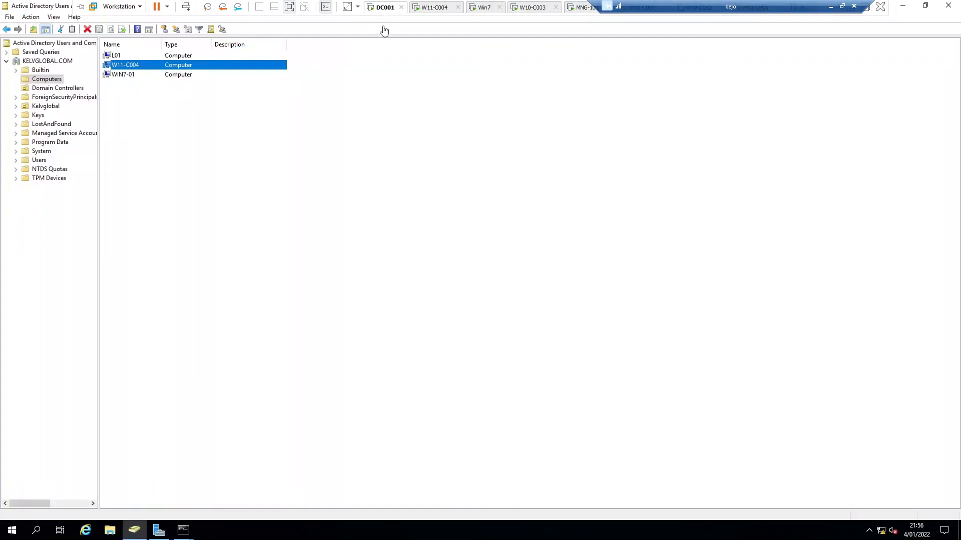